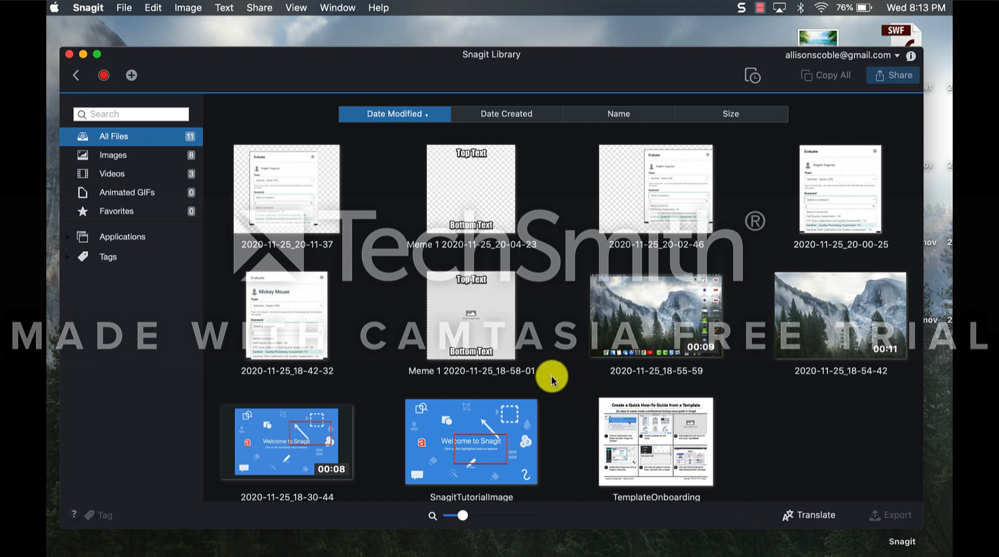
Step: Create a new blank 500 x 440 px image with a transparent canvas
{"action": "left_click", "coordinate": [121, 11]}
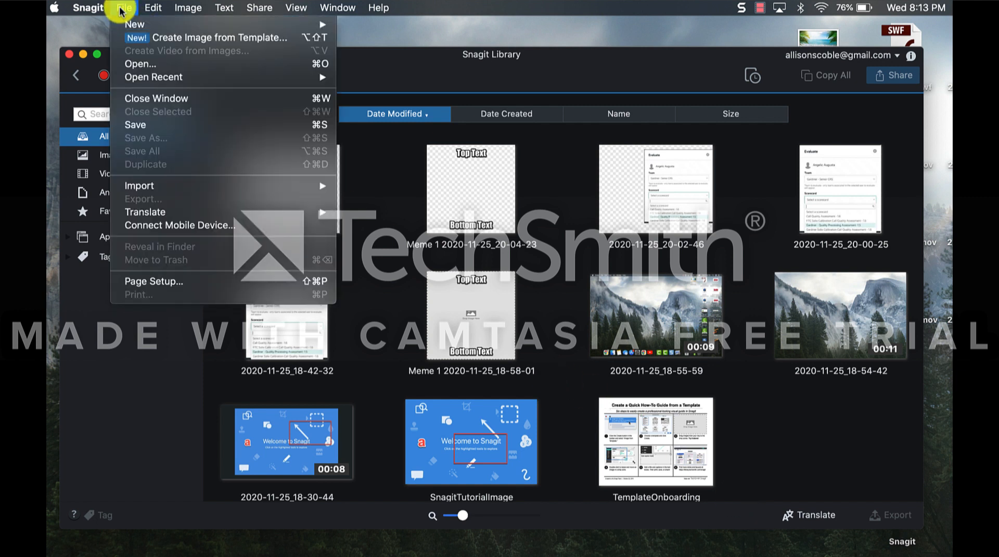
{"action": "mouse_move", "coordinate": [133, 24]}
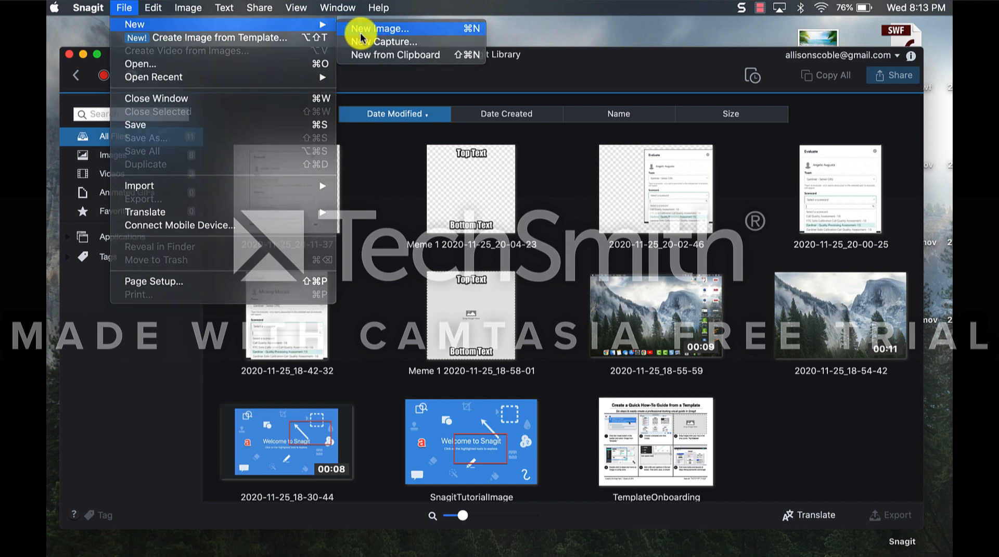
{"action": "left_click", "coordinate": [361, 31]}
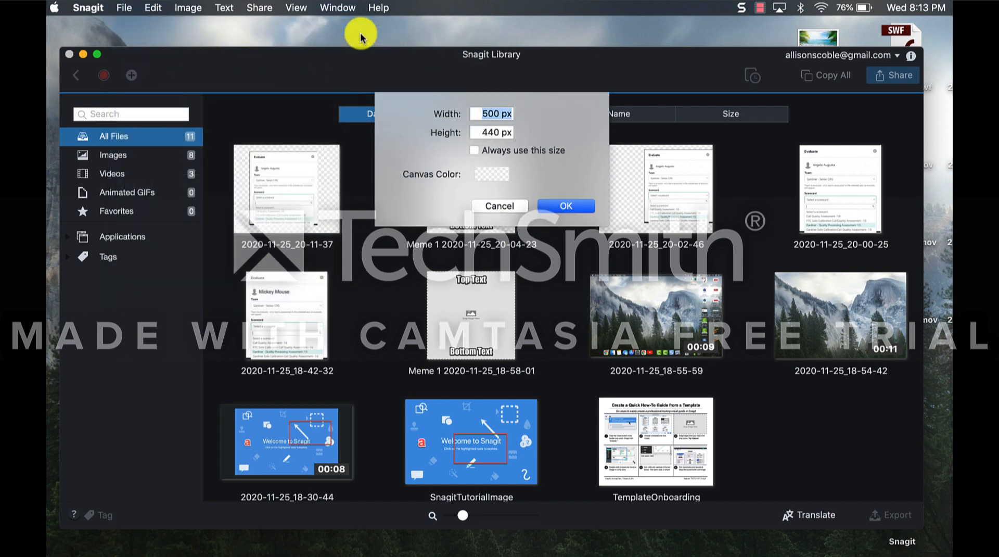
{"action": "left_click", "coordinate": [546, 203]}
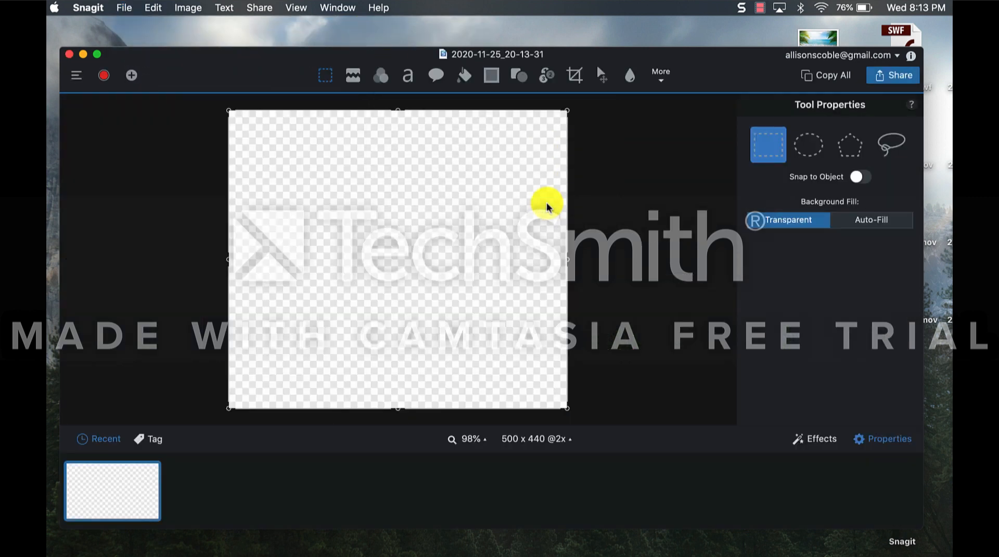
Step: Paste the copied Evaluate form screenshot onto the blank canvas and move it to the canvas centre
{"action": "right_click", "coordinate": [427, 231]}
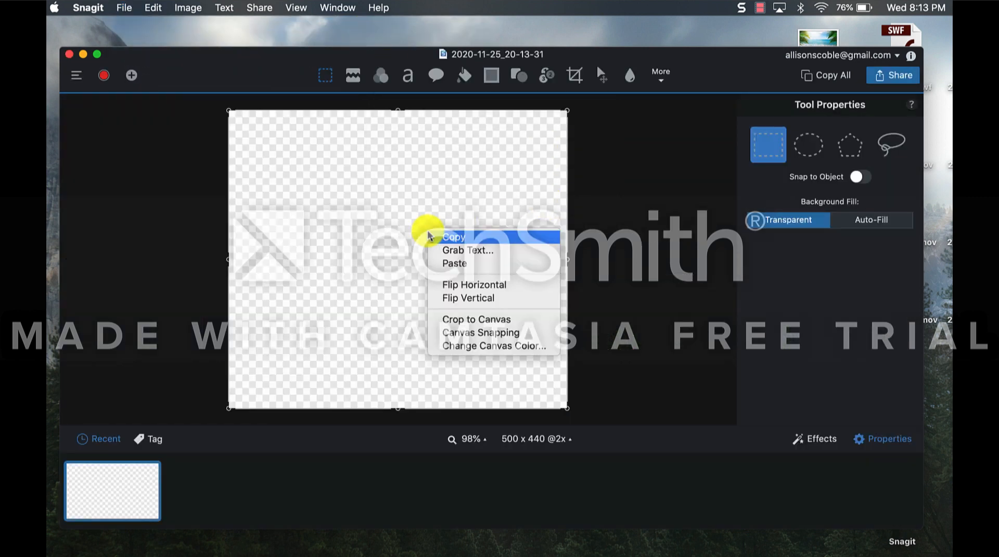
{"action": "left_click", "coordinate": [435, 262]}
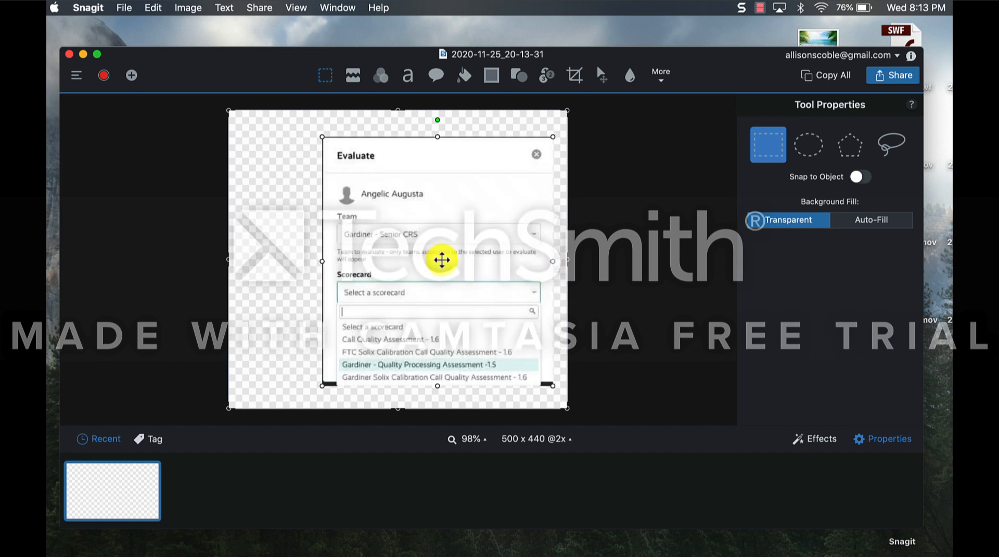
{"action": "left_click_drag", "start_coordinate": [457, 256], "coordinate": [421, 253]}
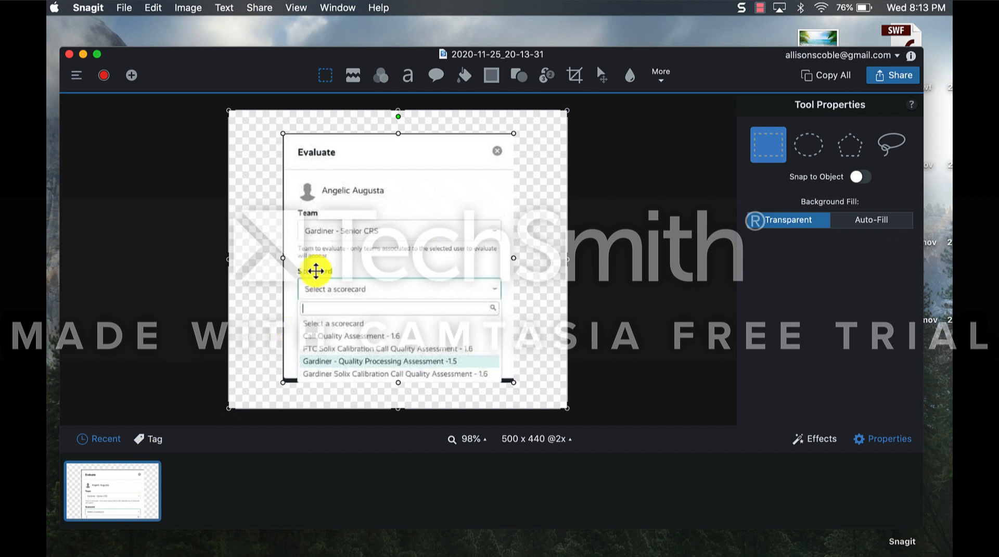
Step: Lock the pasted Evaluate form screenshot in place and flatten it into the canvas
{"action": "right_click", "coordinate": [351, 249]}
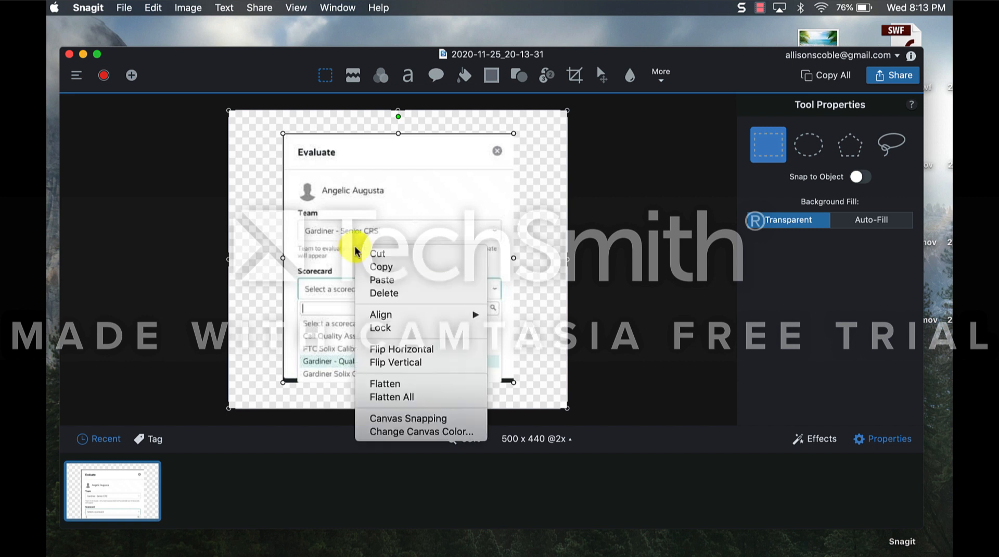
{"action": "left_click", "coordinate": [384, 328]}
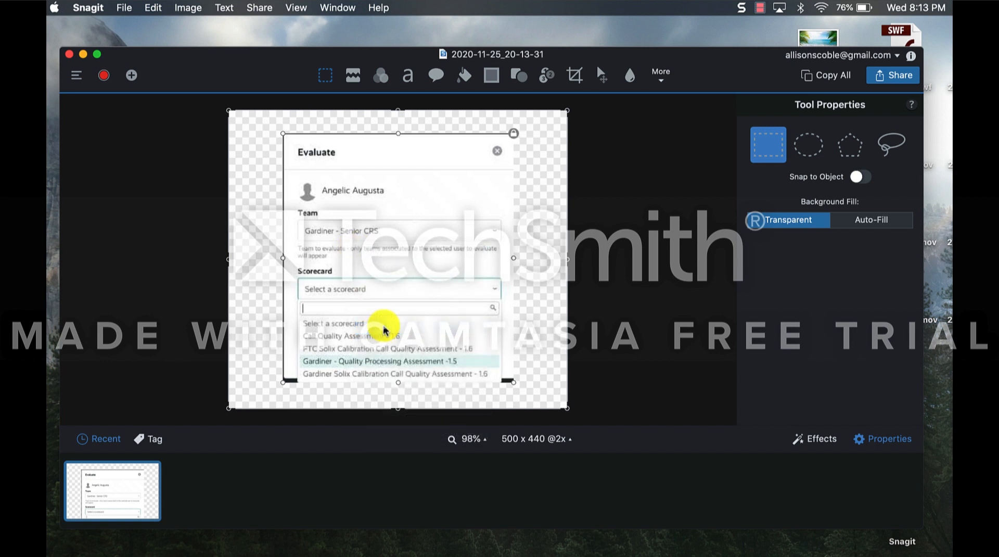
{"action": "right_click", "coordinate": [385, 295]}
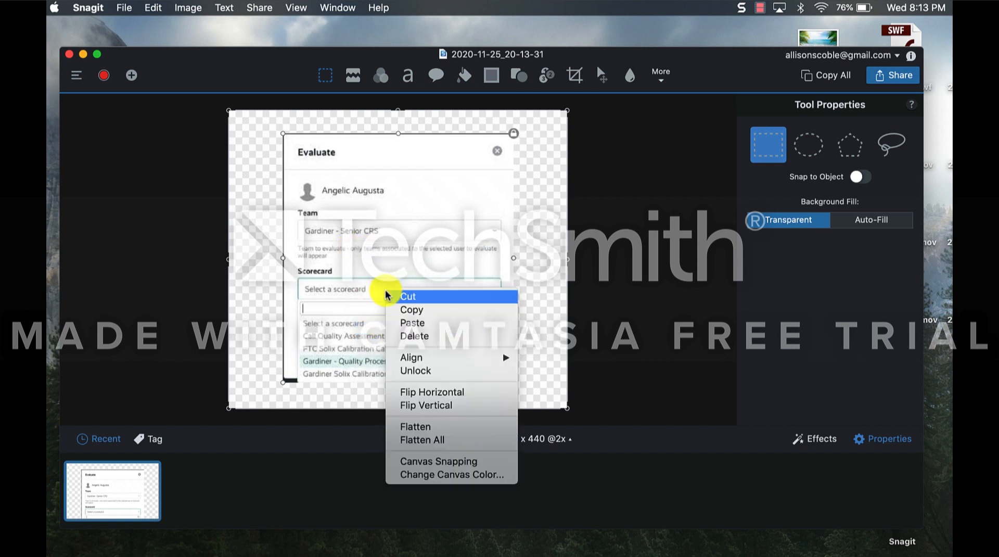
{"action": "left_click", "coordinate": [415, 427]}
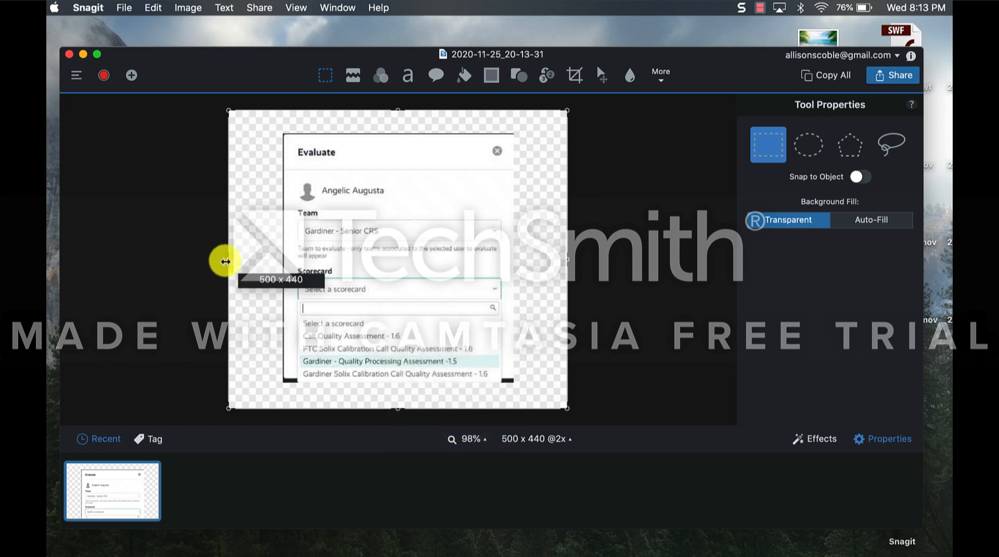
Step: Trim the canvas on all four sides to the edges of the Evaluate form, about 343 x 365 px
{"action": "left_click_drag", "start_coordinate": [225, 261], "coordinate": [283, 267]}
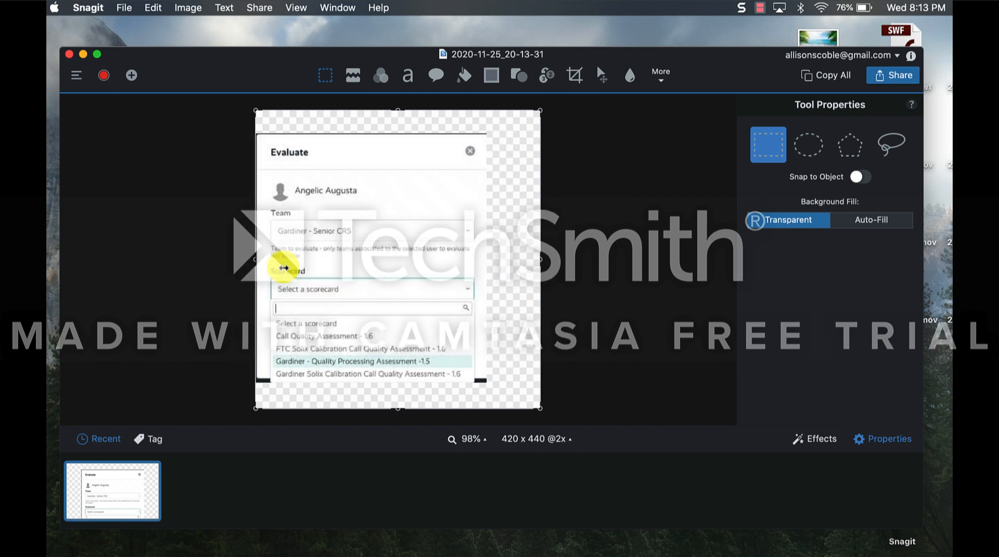
{"action": "left_click_drag", "start_coordinate": [398, 111], "coordinate": [397, 136]}
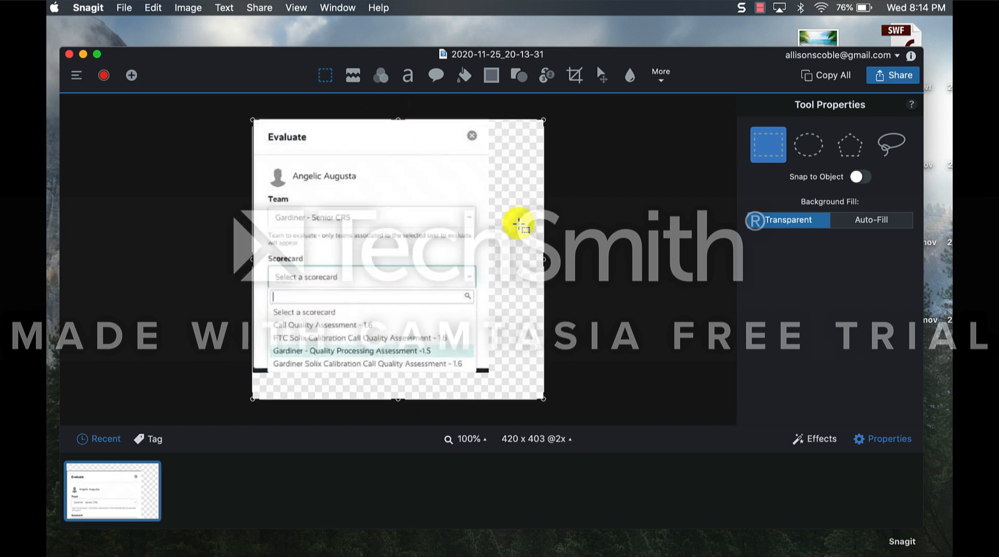
{"action": "left_click_drag", "start_coordinate": [543, 259], "coordinate": [489, 257]}
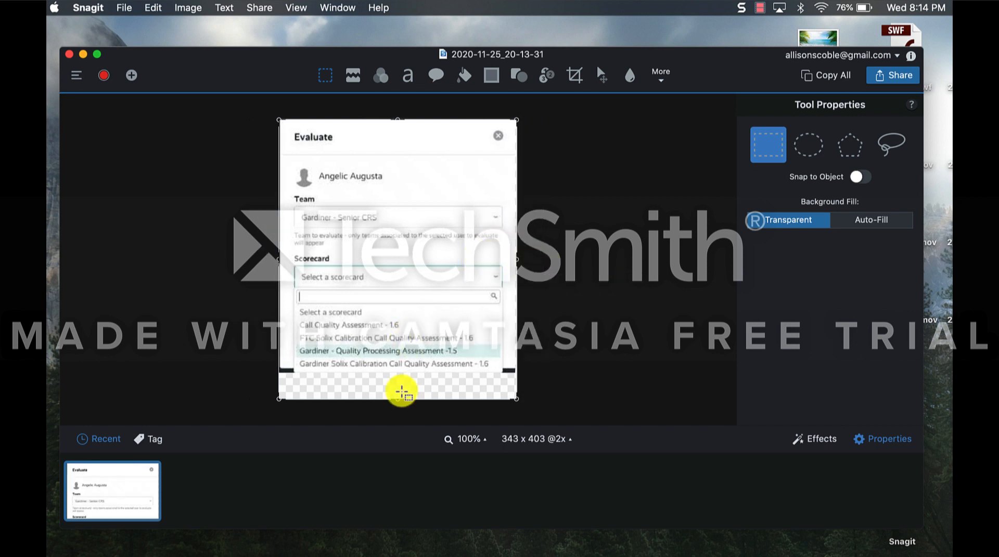
{"action": "left_click_drag", "start_coordinate": [397, 400], "coordinate": [401, 372]}
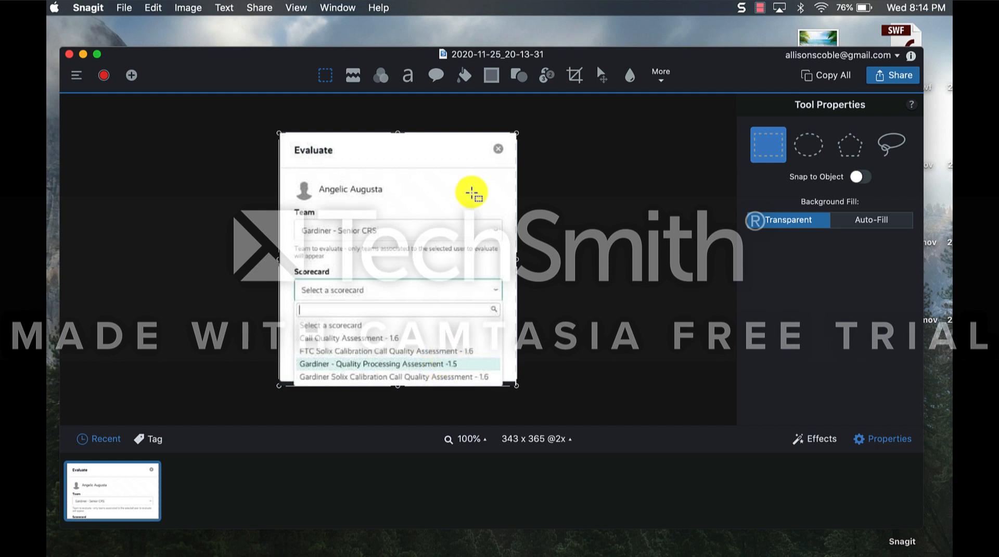
Step: Draw a red outlined rectangle without a shadow around the "Gardiner - Quality Processing Assessment -1.5" entry in the scorecard list
{"action": "left_click", "coordinate": [517, 83]}
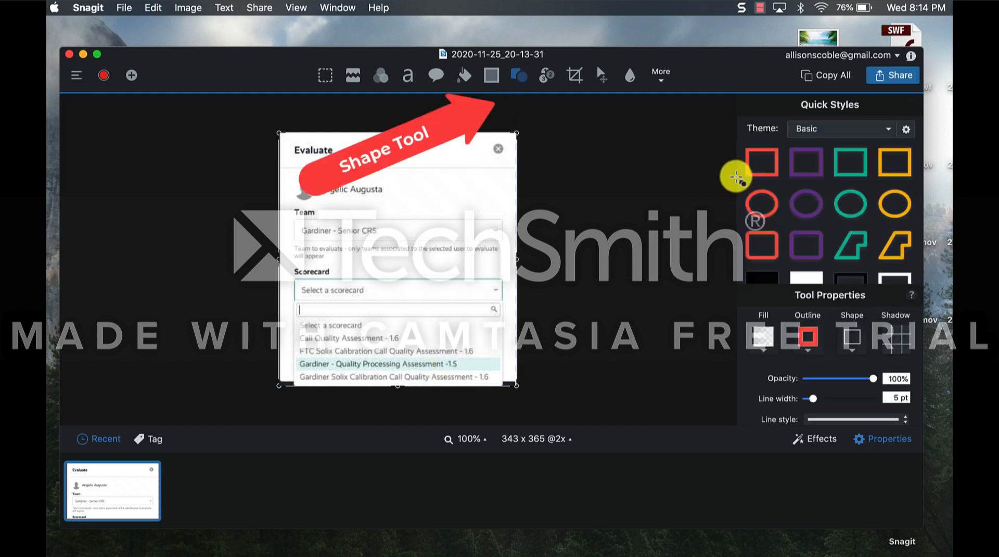
{"action": "left_click", "coordinate": [756, 165]}
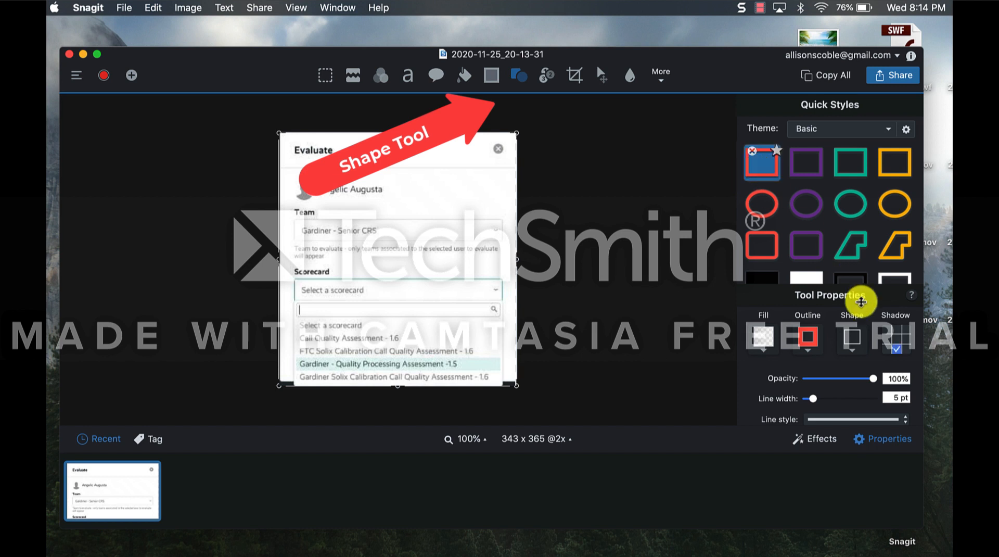
{"action": "left_click", "coordinate": [896, 349]}
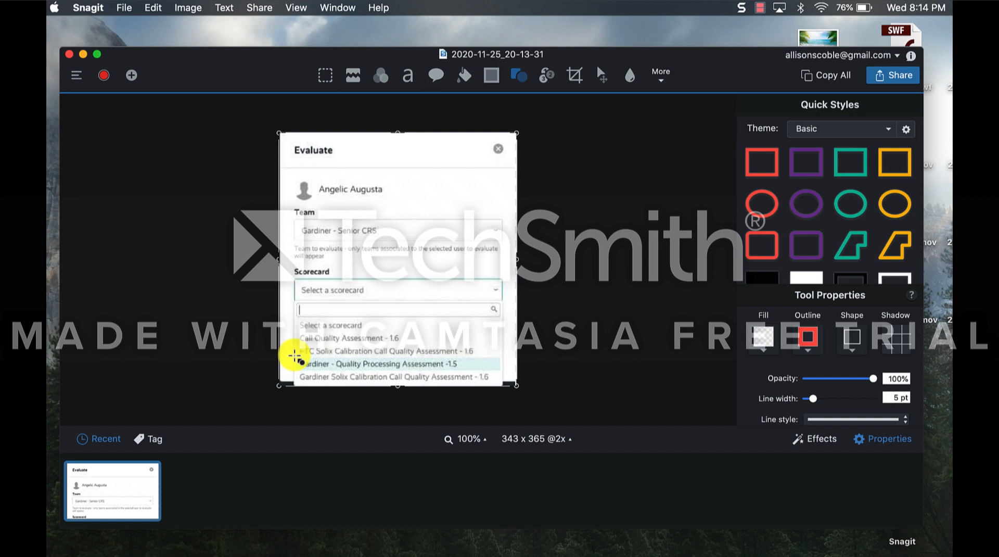
{"action": "left_click_drag", "start_coordinate": [294, 357], "coordinate": [503, 372]}
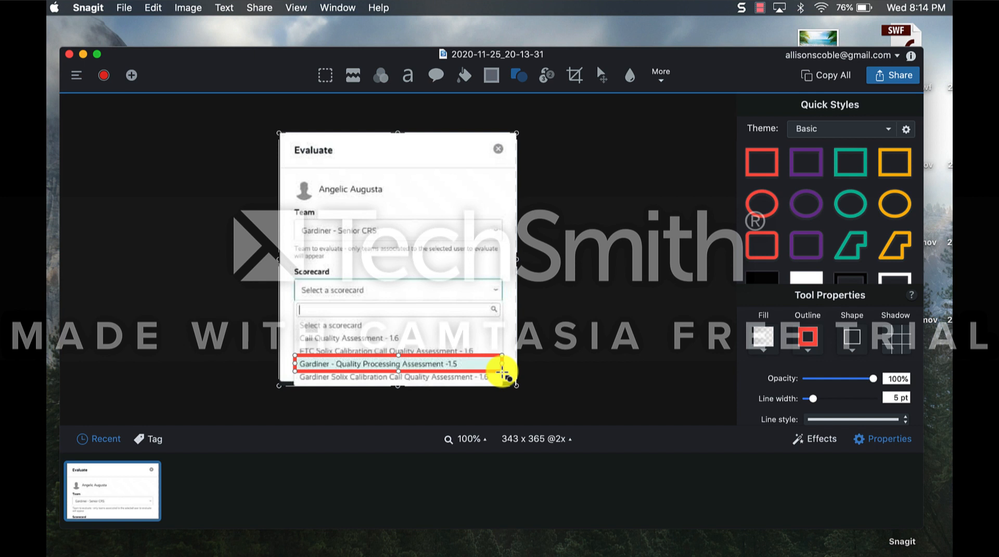
{"action": "left_click", "coordinate": [518, 328]}
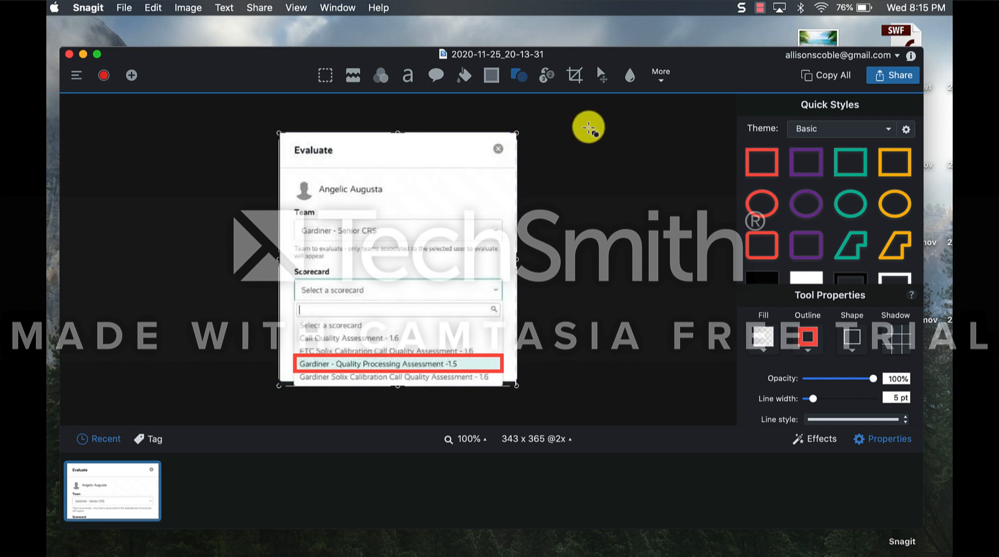
Step: Blur the person's name beside the profile icon using the first blur style, and undo the blur
{"action": "left_click", "coordinate": [629, 83]}
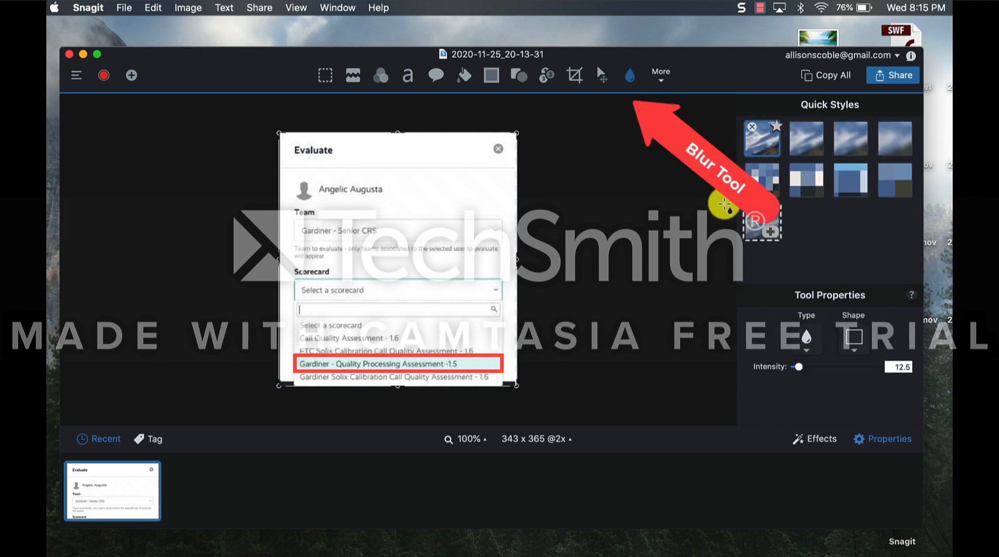
{"action": "left_click", "coordinate": [762, 155]}
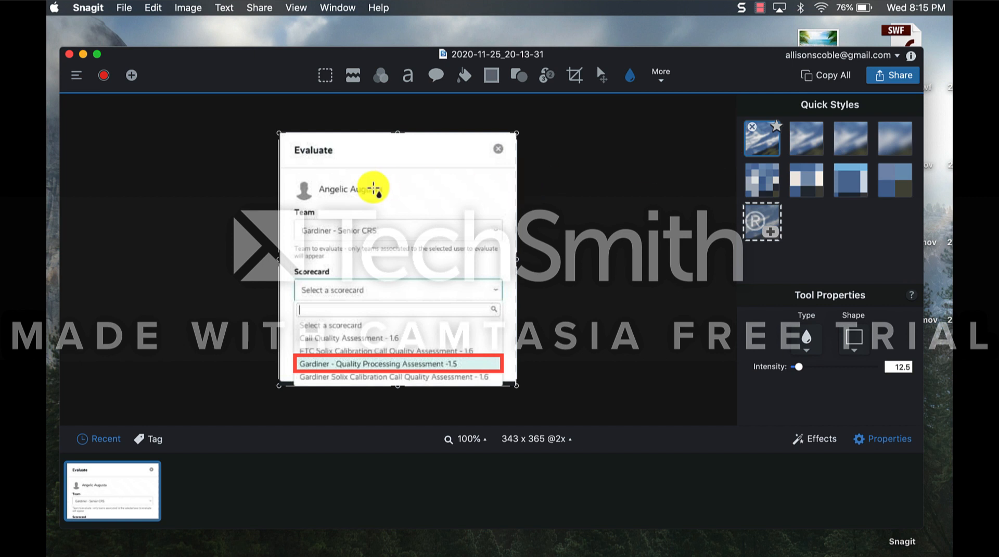
{"action": "left_click_drag", "start_coordinate": [316, 182], "coordinate": [389, 201]}
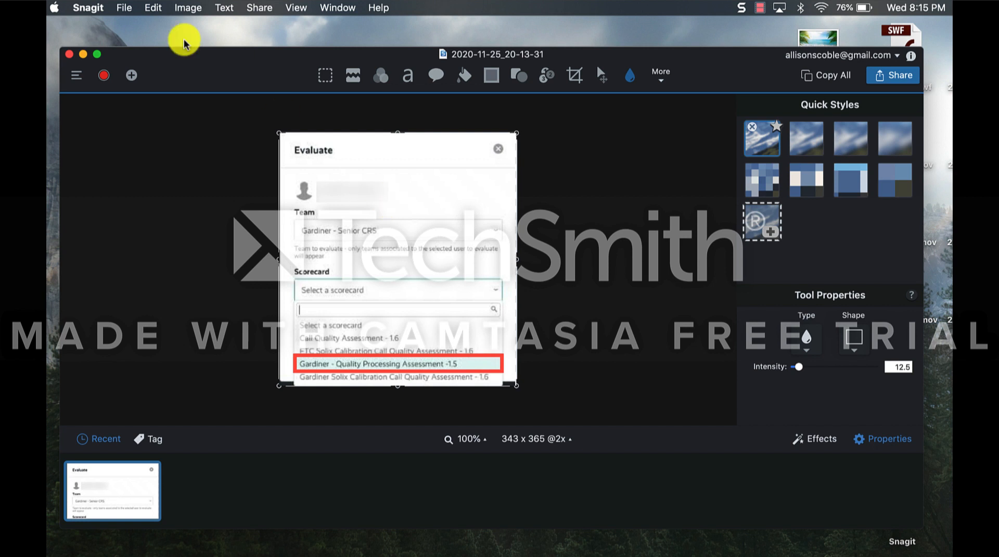
{"action": "left_click", "coordinate": [131, 12]}
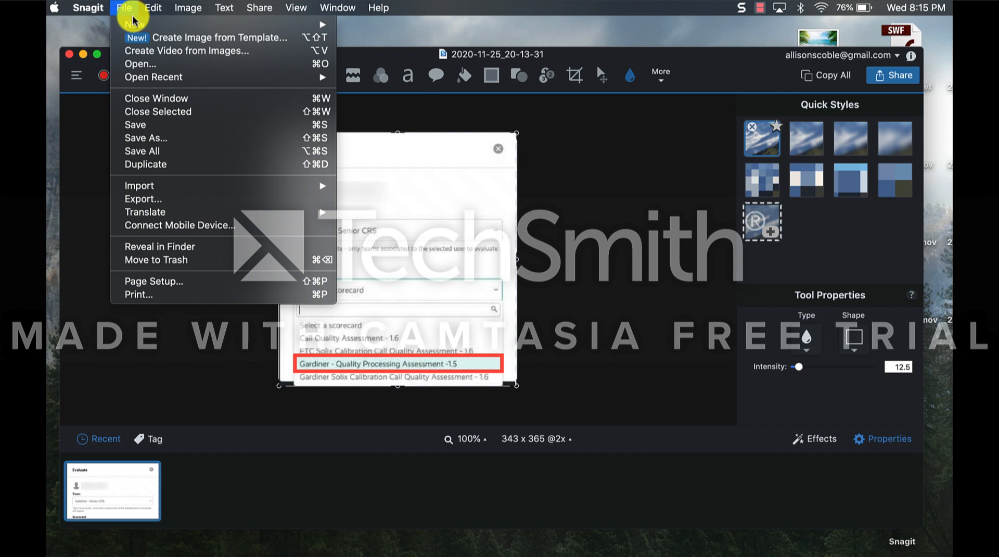
{"action": "left_click", "coordinate": [159, 25]}
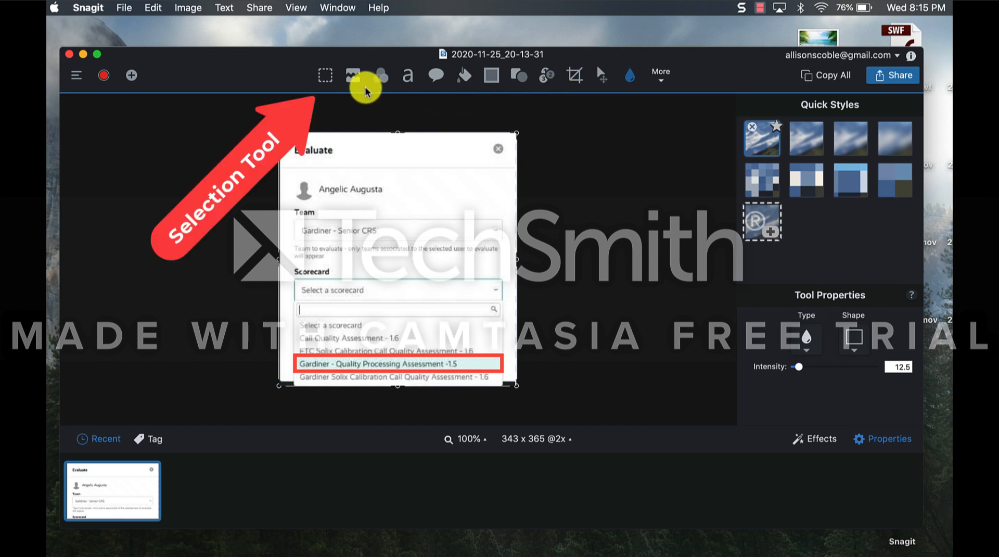
Step: Select a rectangular area around the person's name beside the profile icon and delete it from the image
{"action": "left_click", "coordinate": [326, 77]}
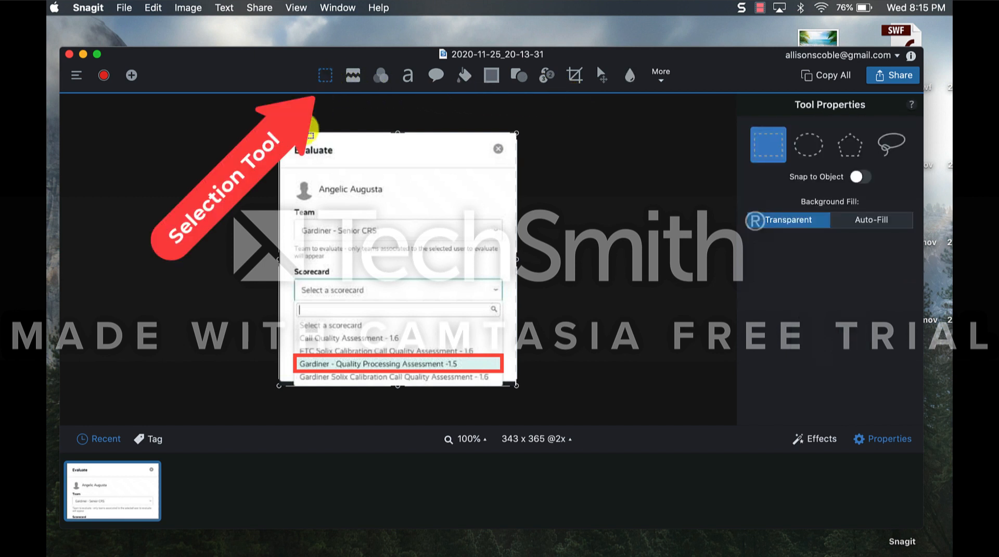
{"action": "left_click_drag", "start_coordinate": [318, 180], "coordinate": [387, 201]}
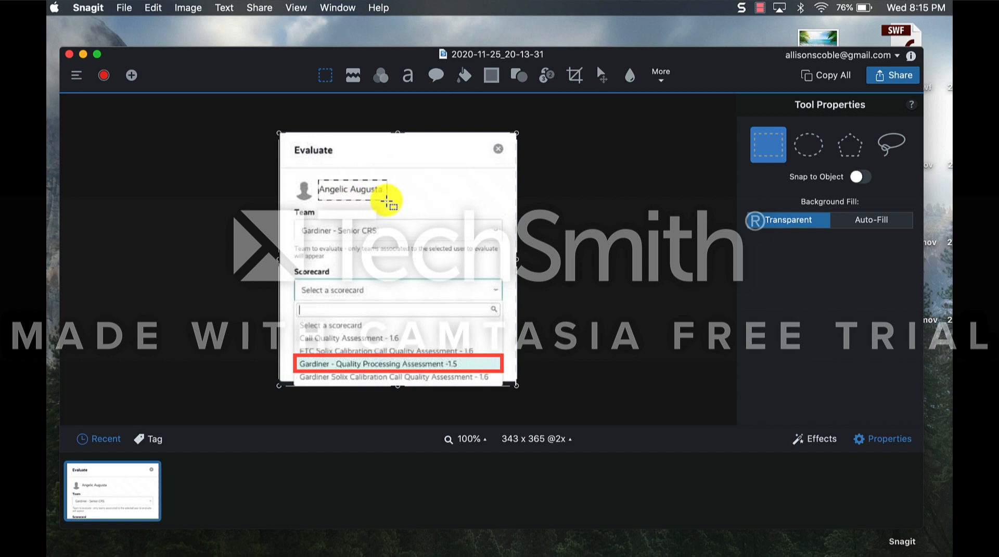
{"action": "key", "text": "Delete"}
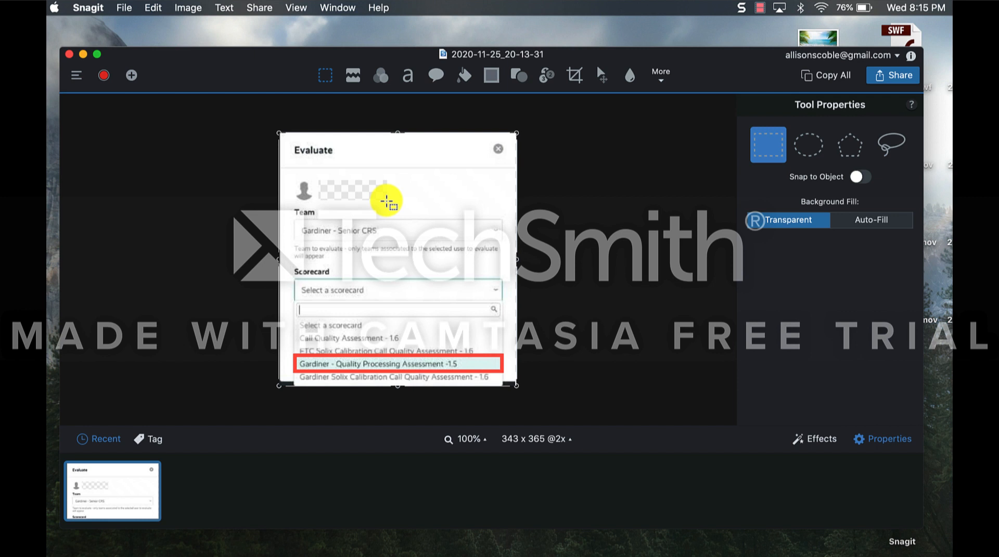
Step: Fill the erased name area with the form's white background colour, sampled from beside it
{"action": "left_click", "coordinate": [463, 84]}
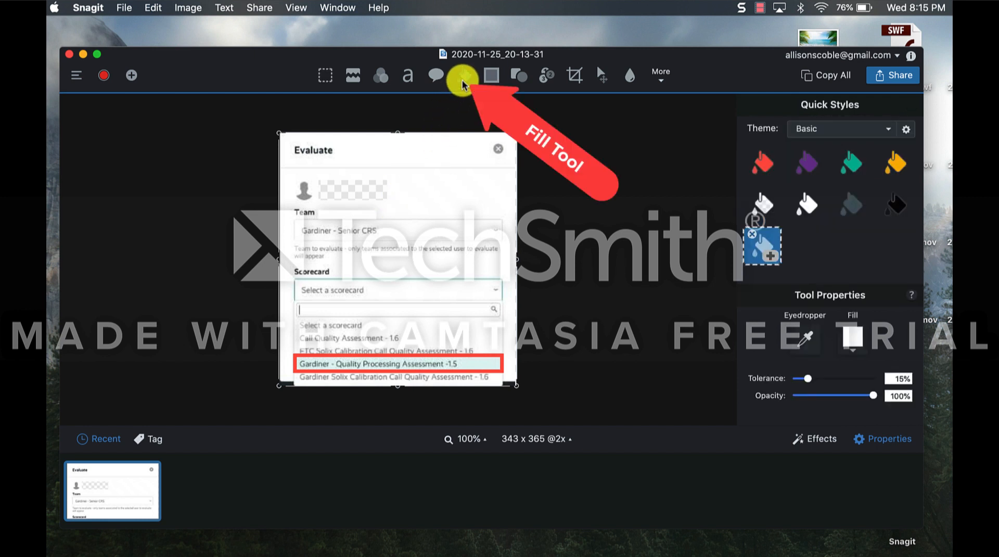
{"action": "left_click", "coordinate": [804, 339]}
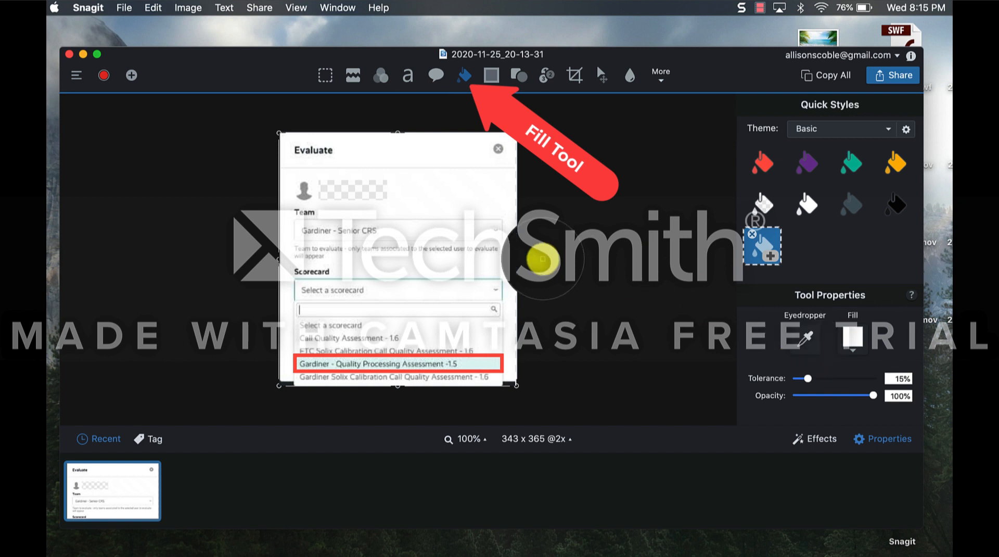
{"action": "left_click", "coordinate": [447, 192]}
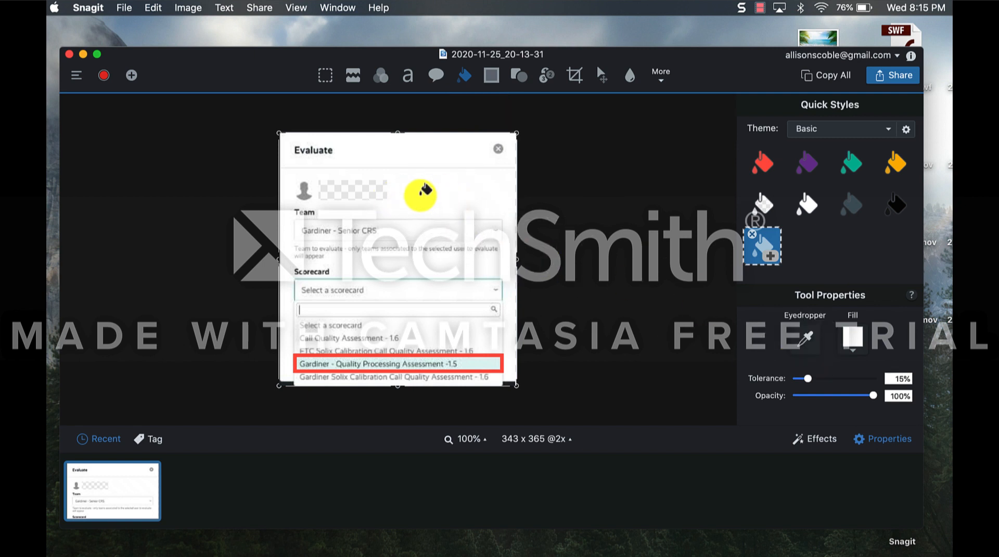
{"action": "left_click", "coordinate": [372, 191]}
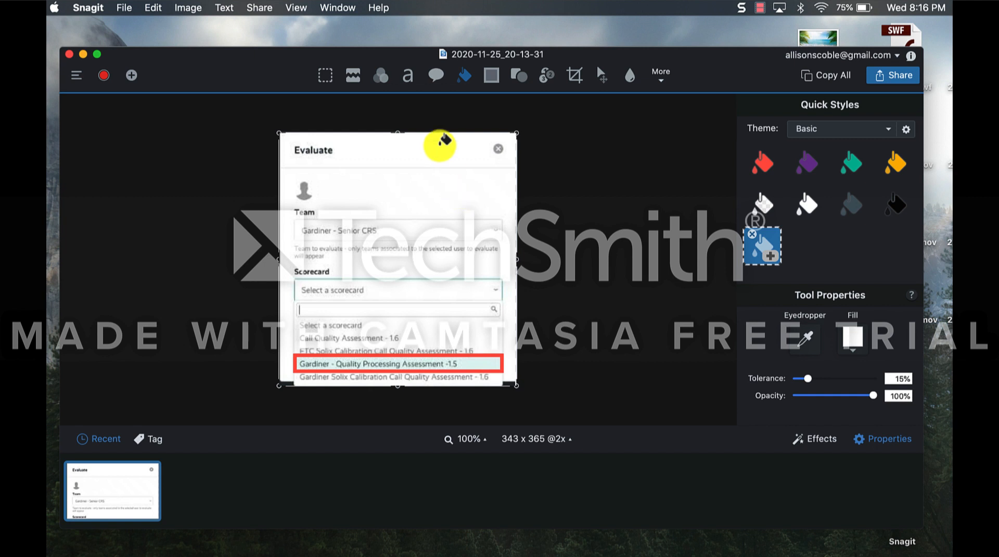
Step: Add a text box reading "Mickey Mouse" over the upper part of the form, in black Arial Regular using the small black text style
{"action": "left_click", "coordinate": [408, 77]}
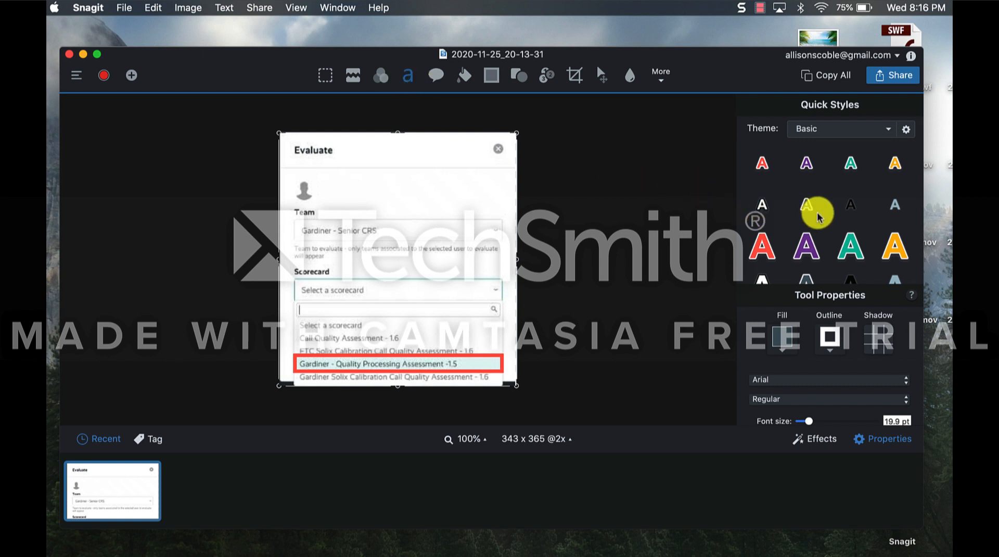
{"action": "left_click", "coordinate": [850, 211]}
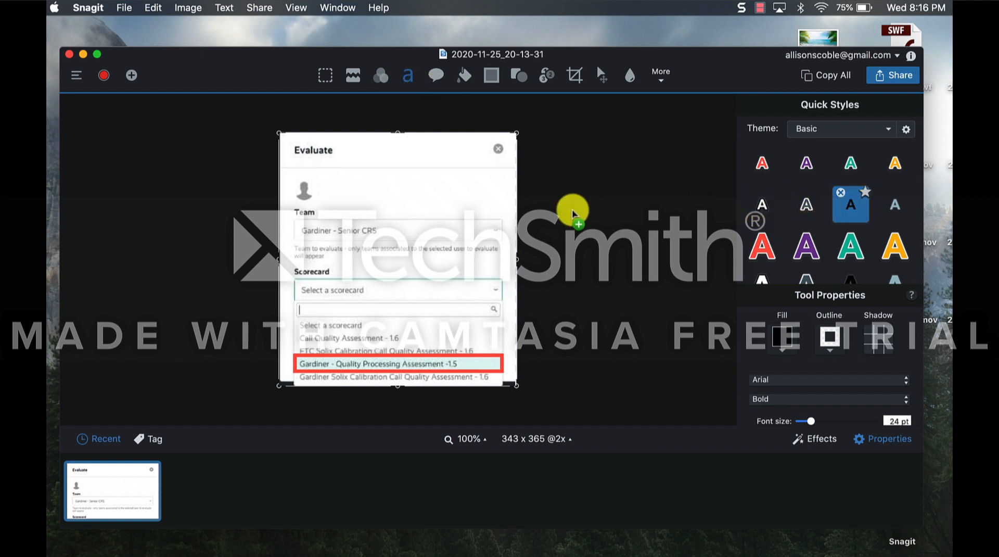
{"action": "left_click", "coordinate": [370, 196]}
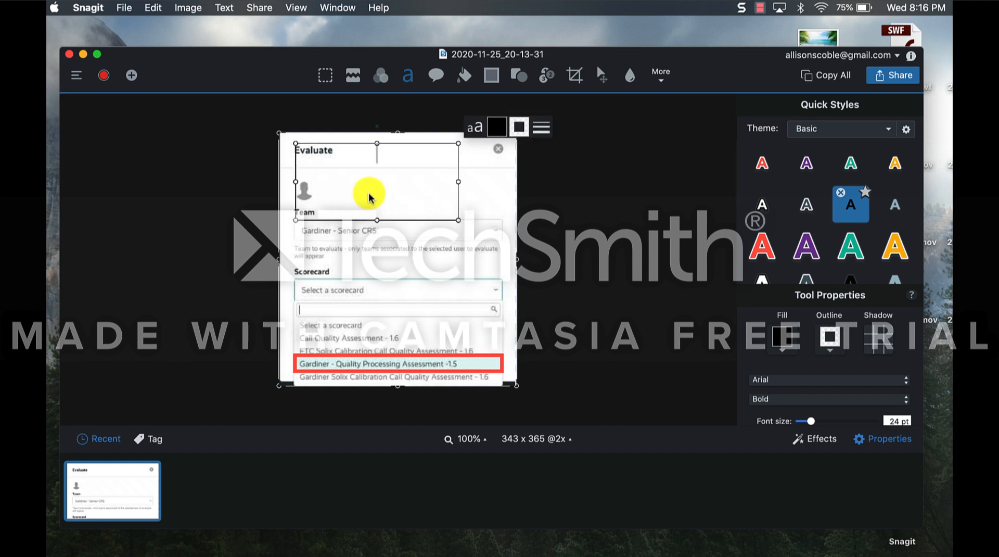
{"action": "left_click", "coordinate": [896, 404]}
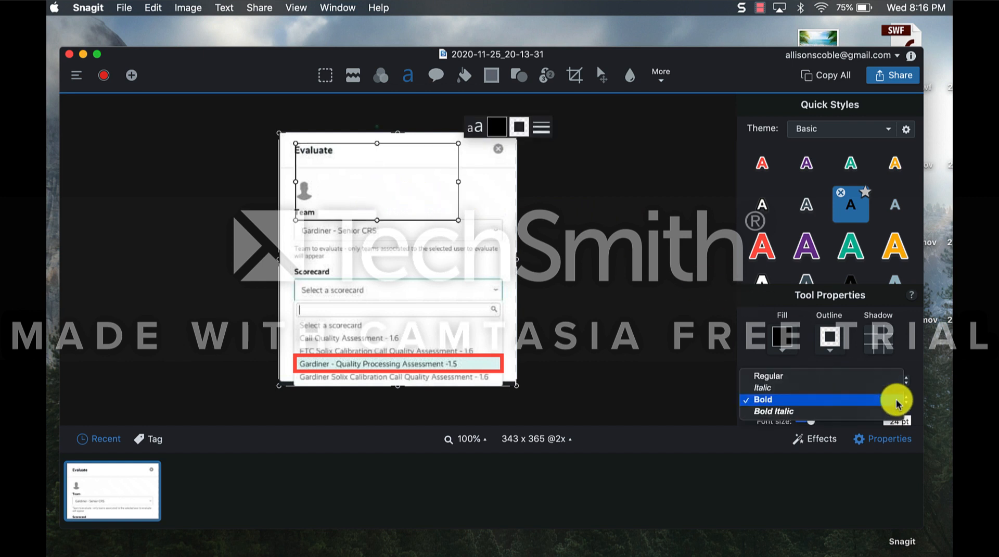
{"action": "left_click", "coordinate": [820, 379]}
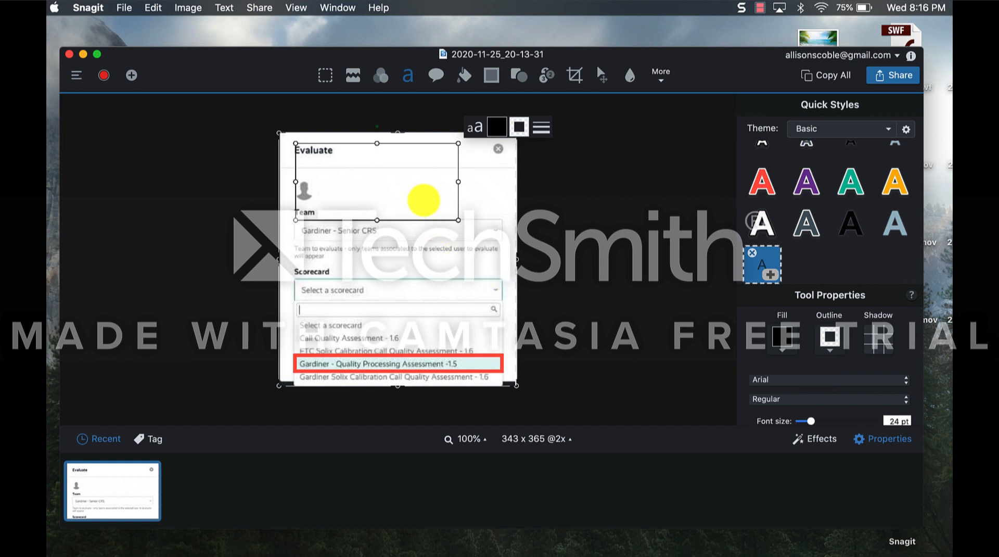
{"action": "type", "text": "Mickey Mouse"}
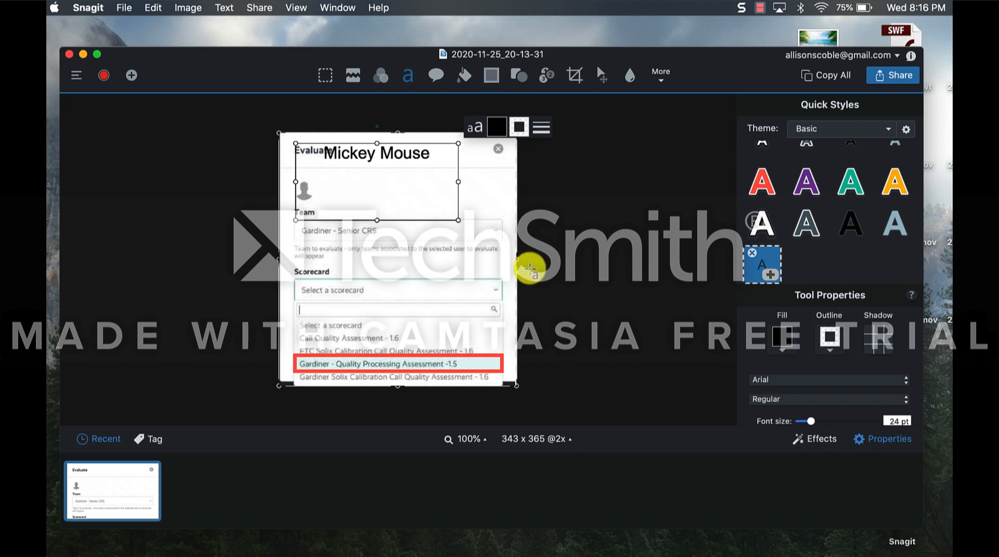
Step: Set the "Mickey Mouse" text's font size to 21.4 pt and move it down beside the profile icon, where the name was erased
{"action": "left_click_drag", "start_coordinate": [811, 423], "coordinate": [810, 423]}
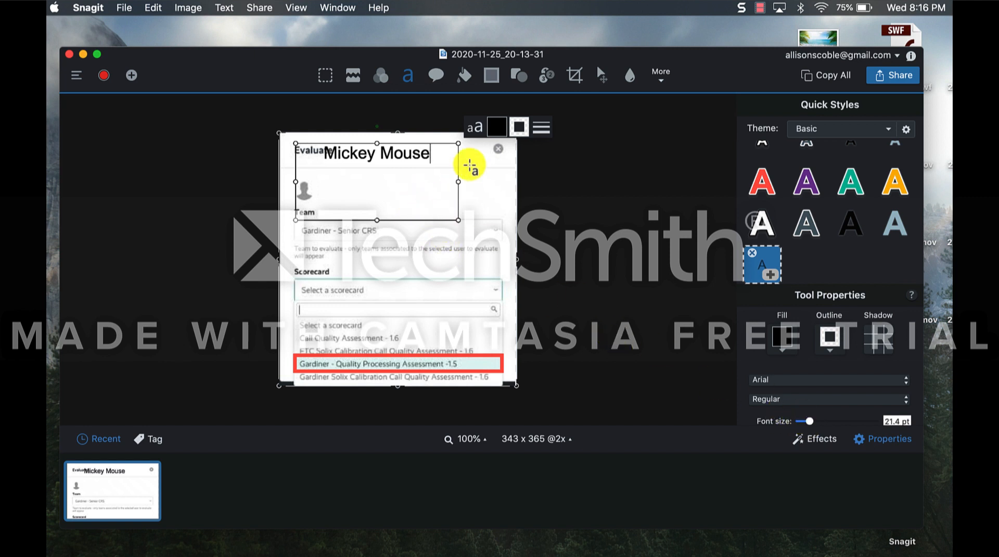
{"action": "left_click", "coordinate": [601, 77]}
{"action": "left_click_drag", "start_coordinate": [397, 161], "coordinate": [397, 201]}
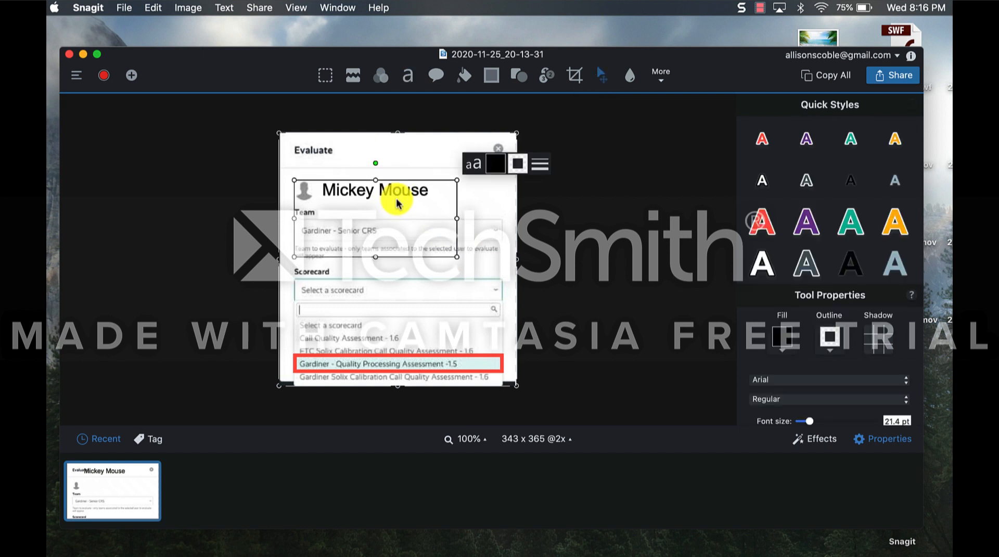
{"action": "left_click", "coordinate": [479, 209]}
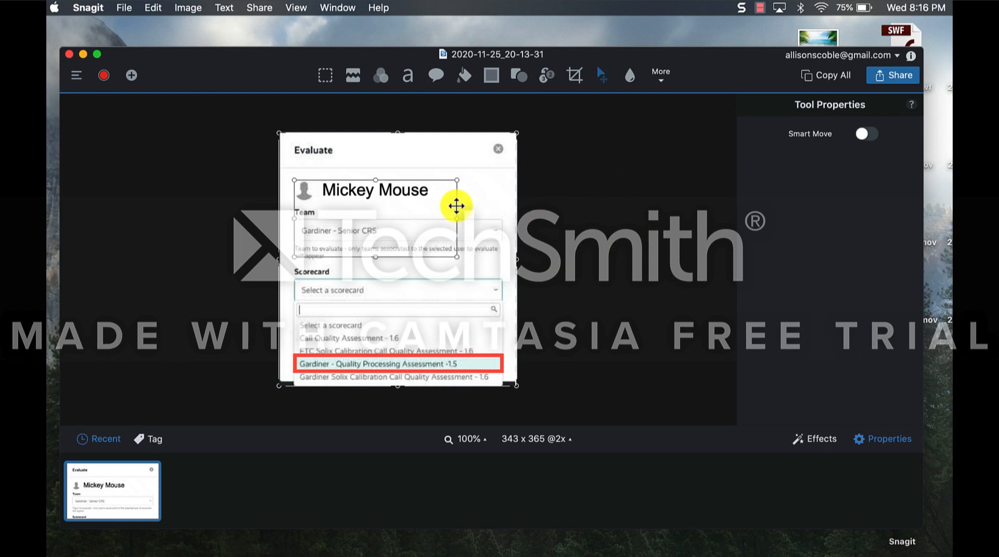
{"action": "left_click", "coordinate": [126, 502], "text": "ctrl"}
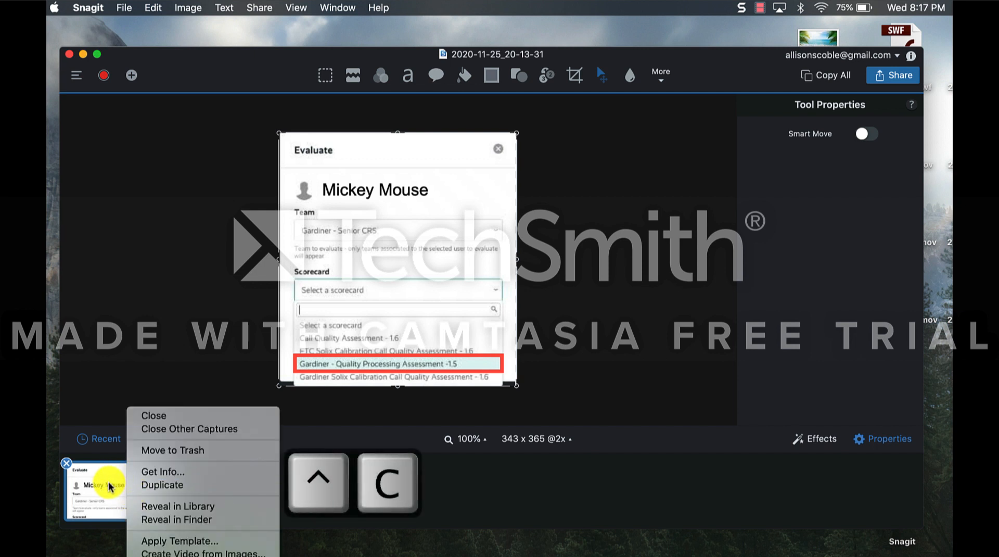
{"action": "left_click", "coordinate": [110, 487]}
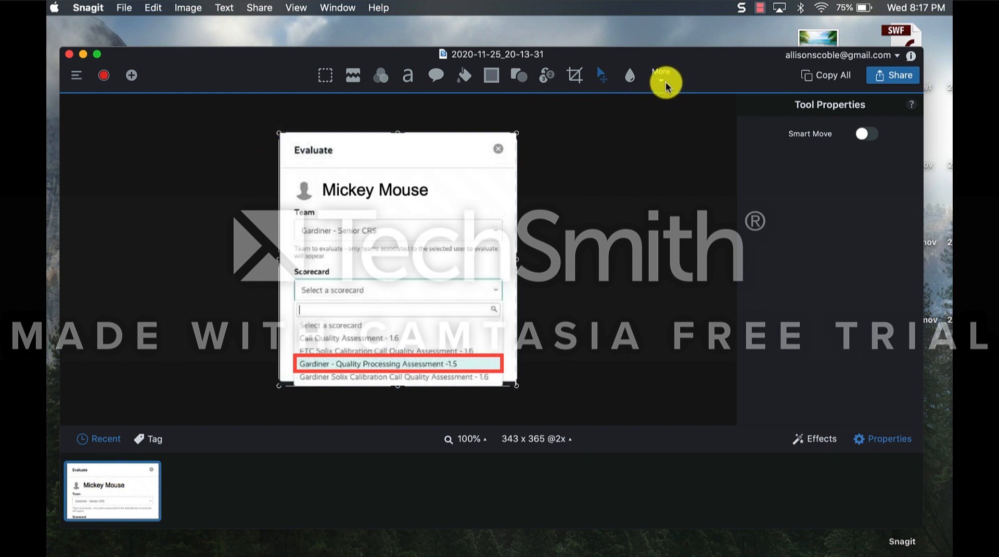
{"action": "left_click", "coordinate": [660, 80]}
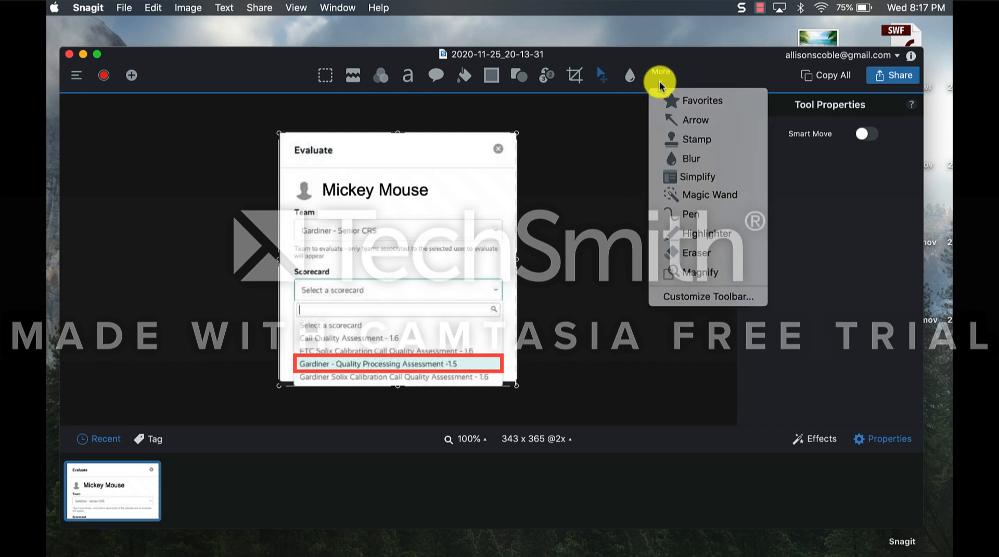